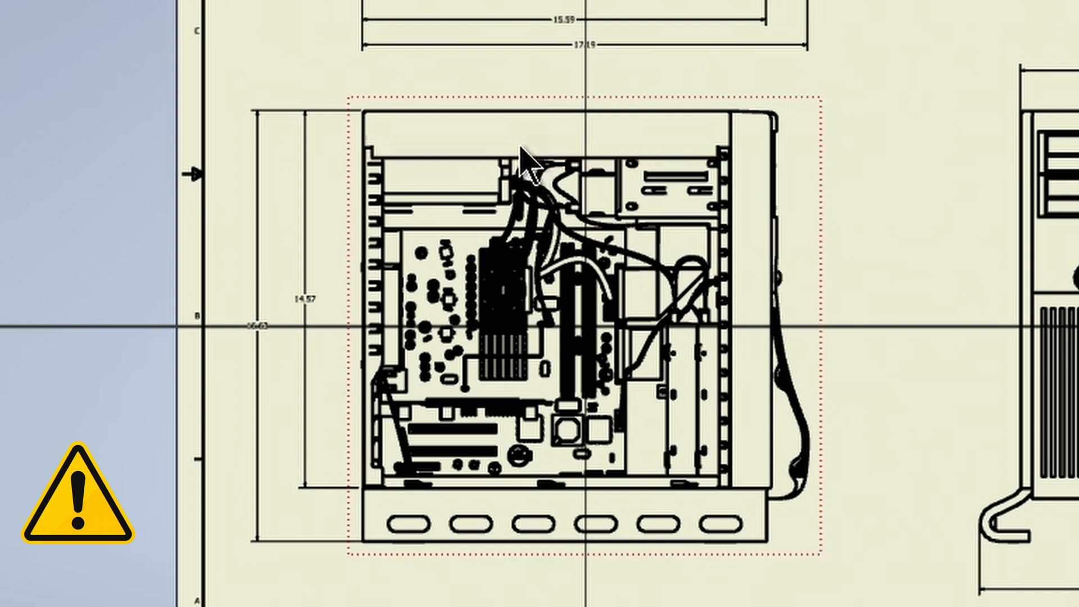
- Sketch a closed six-sided stepped profile with the Line tool on the case side view that shows the motherboard
{"action": "left_click", "coordinate": [846, 116]}
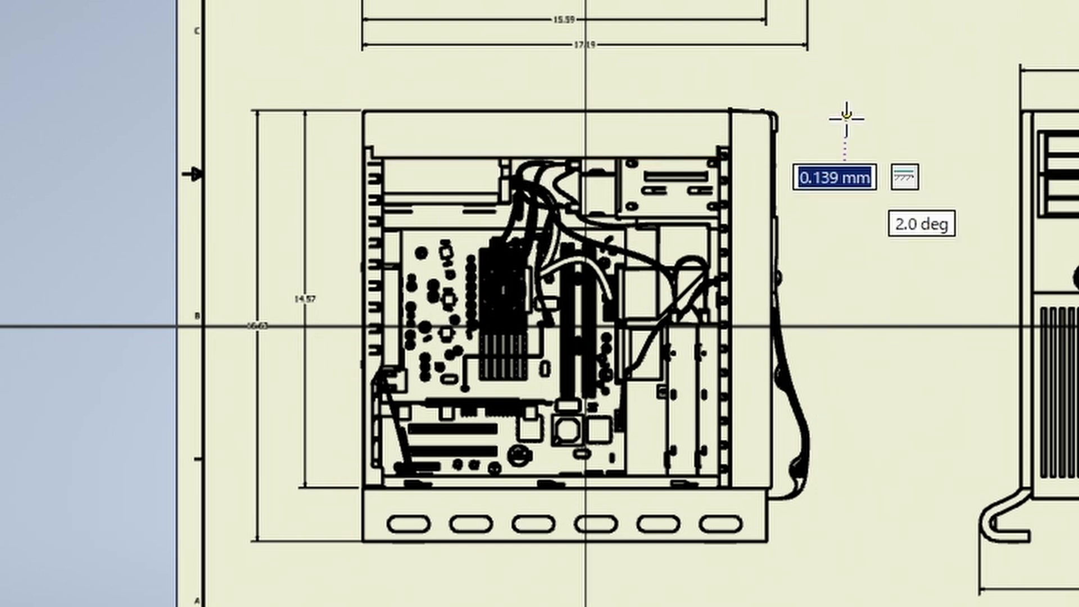
{"action": "left_click", "coordinate": [846, 210]}
{"action": "left_click", "coordinate": [929, 209]}
{"action": "left_click", "coordinate": [931, 161]}
{"action": "left_click", "coordinate": [971, 162]}
{"action": "left_click", "coordinate": [971, 115]}
{"action": "left_click", "coordinate": [846, 115]}
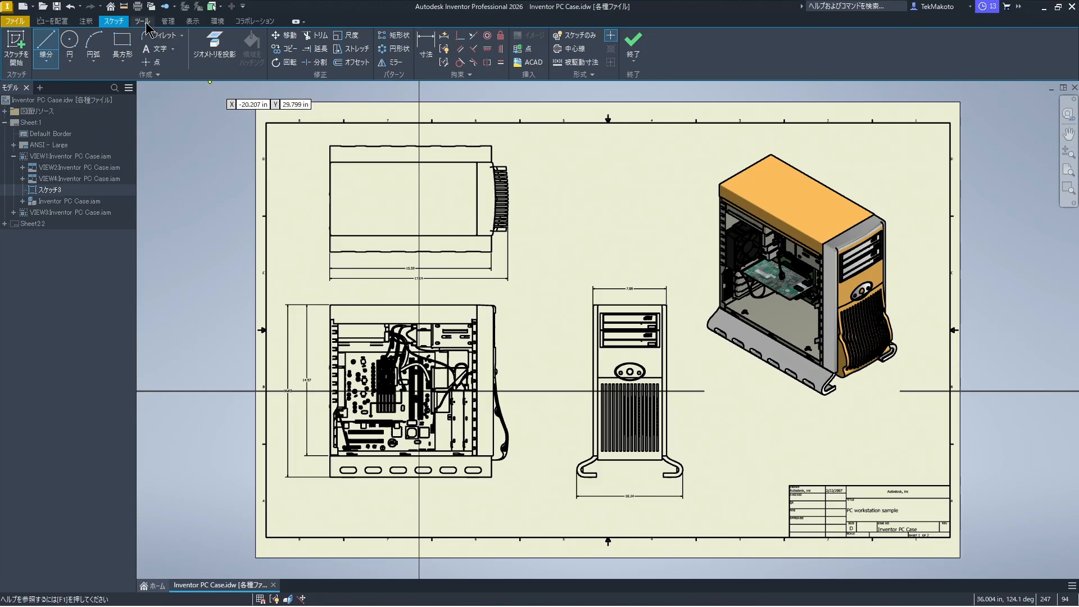
- Change the active standard in the document settings so the sketch units are millimetres
{"action": "left_click", "coordinate": [145, 23]}
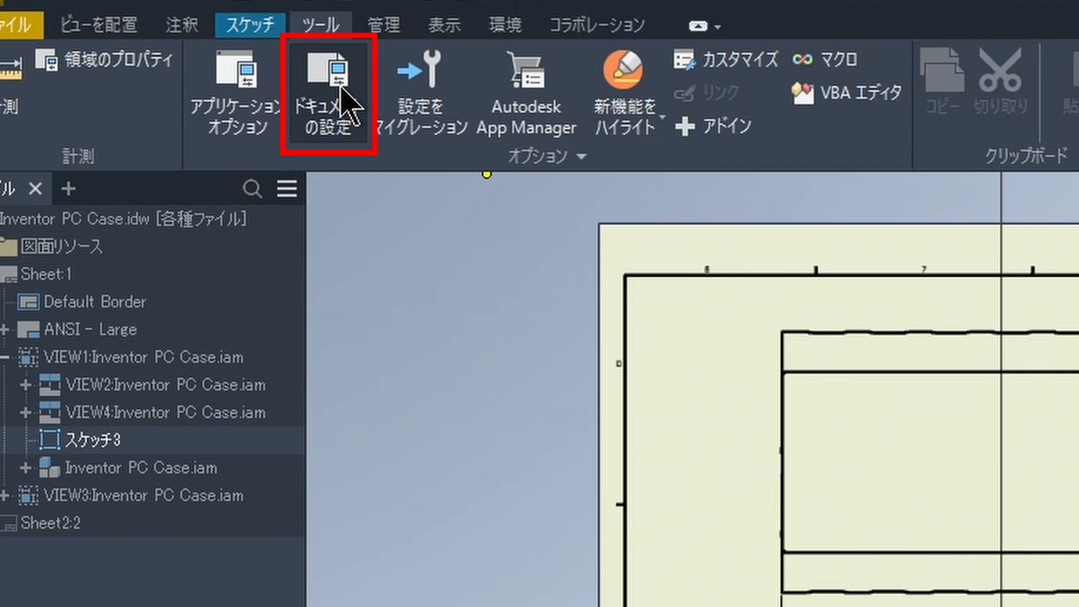
{"action": "left_click", "coordinate": [344, 101]}
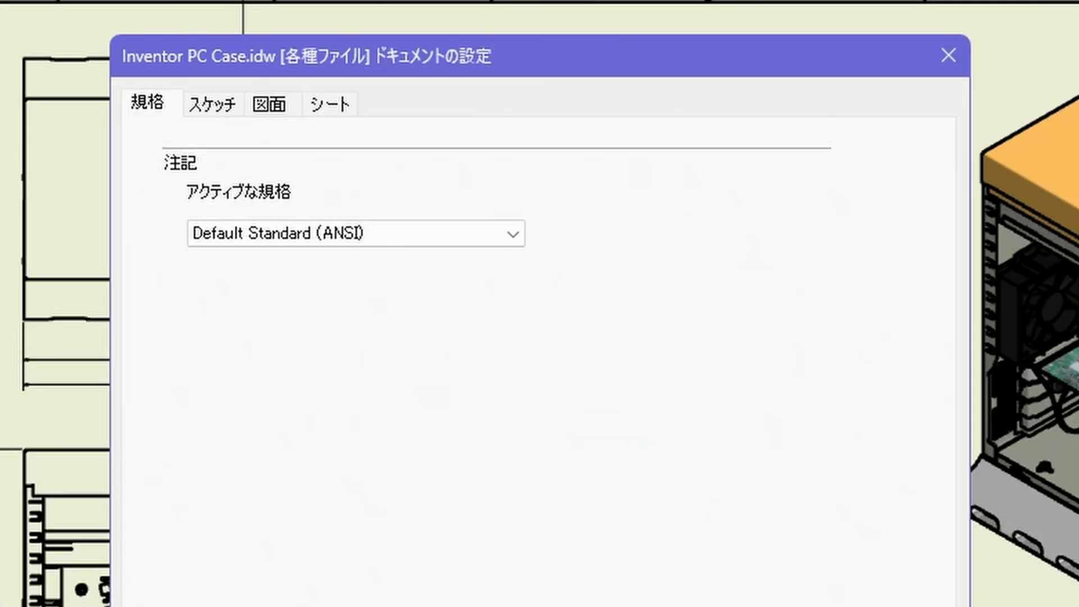
{"action": "left_click", "coordinate": [500, 235]}
{"action": "left_click", "coordinate": [499, 256]}
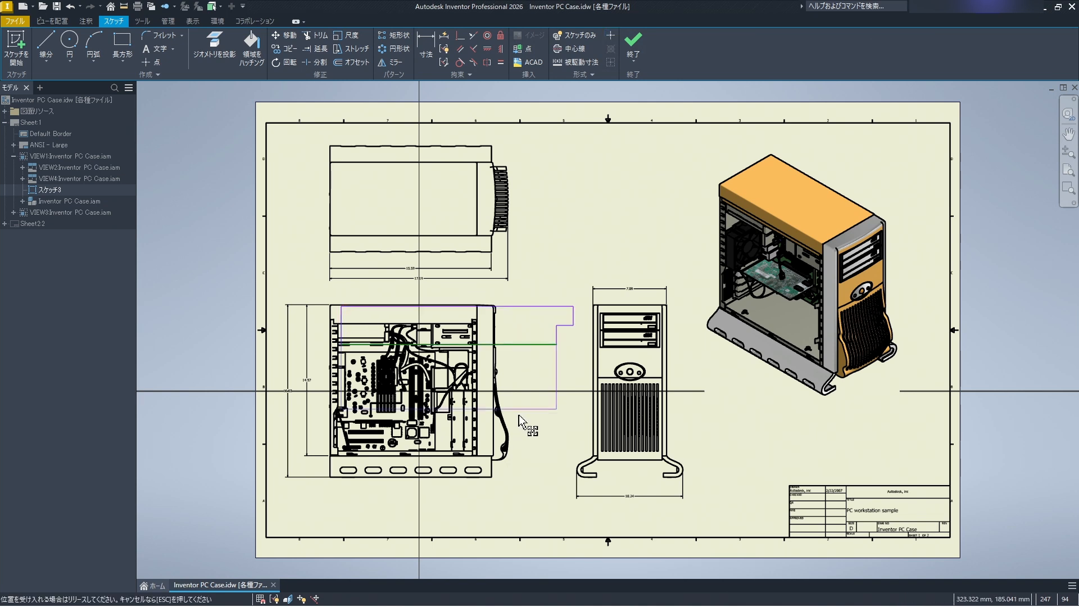
- Reposition the stepped profile and dimension its rear vertical edge 30 mm from the case's rear edge
{"action": "mouse_move", "coordinate": [520, 422]}
{"action": "left_mouse_down"}
{"action": "mouse_move", "coordinate": [559, 385]}
{"action": "mouse_move", "coordinate": [533, 332]}
{"action": "mouse_move", "coordinate": [568, 362]}
{"action": "left_mouse_up"}
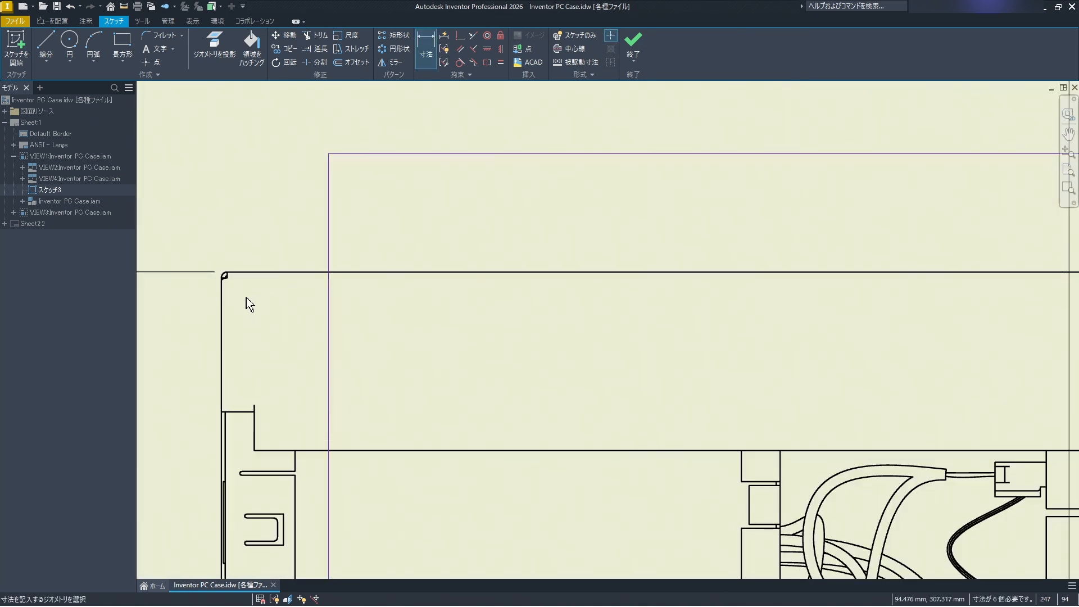
{"action": "left_click", "coordinate": [222, 314]}
{"action": "left_click", "coordinate": [331, 269]}
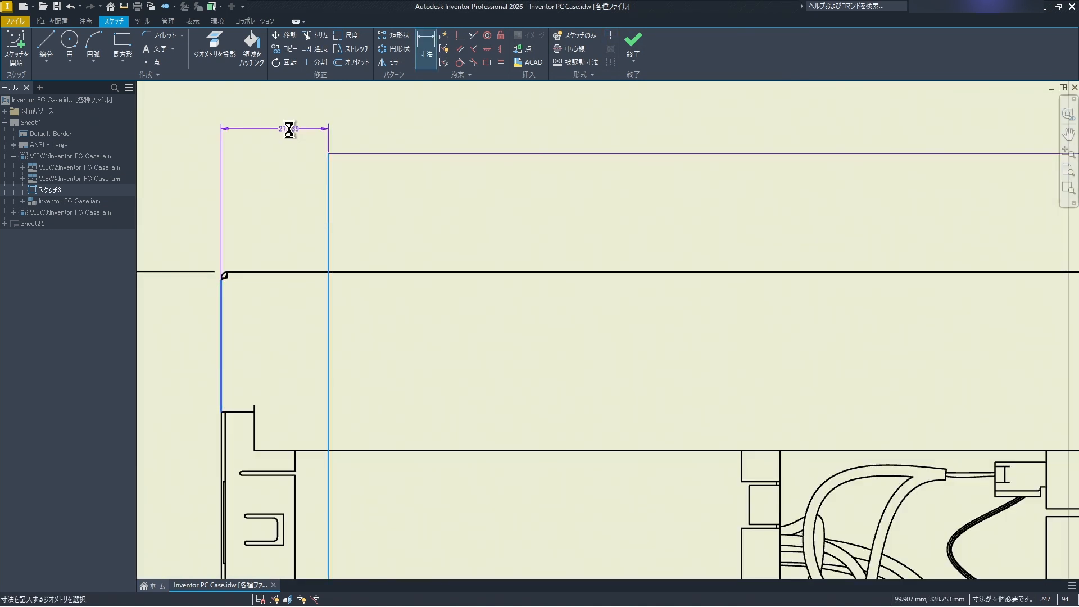
{"action": "left_click", "coordinate": [289, 130]}
{"action": "type", "text": "30"}
{"action": "key", "text": "Return"}
- Dimension the profile's lower front vertical edge 380 mm from the case's rear edge
{"action": "scroll", "coordinate": [236, 213], "scroll_direction": "down", "scroll_amount": 4}
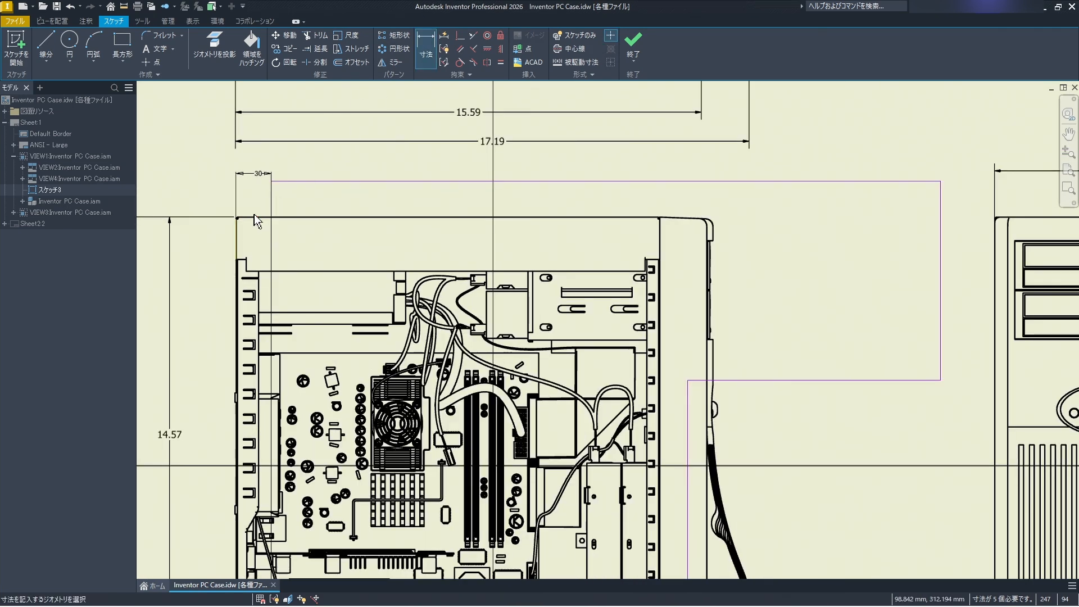
{"action": "scroll", "coordinate": [556, 303], "scroll_direction": "down", "scroll_amount": 1}
{"action": "left_click", "coordinate": [665, 398]}
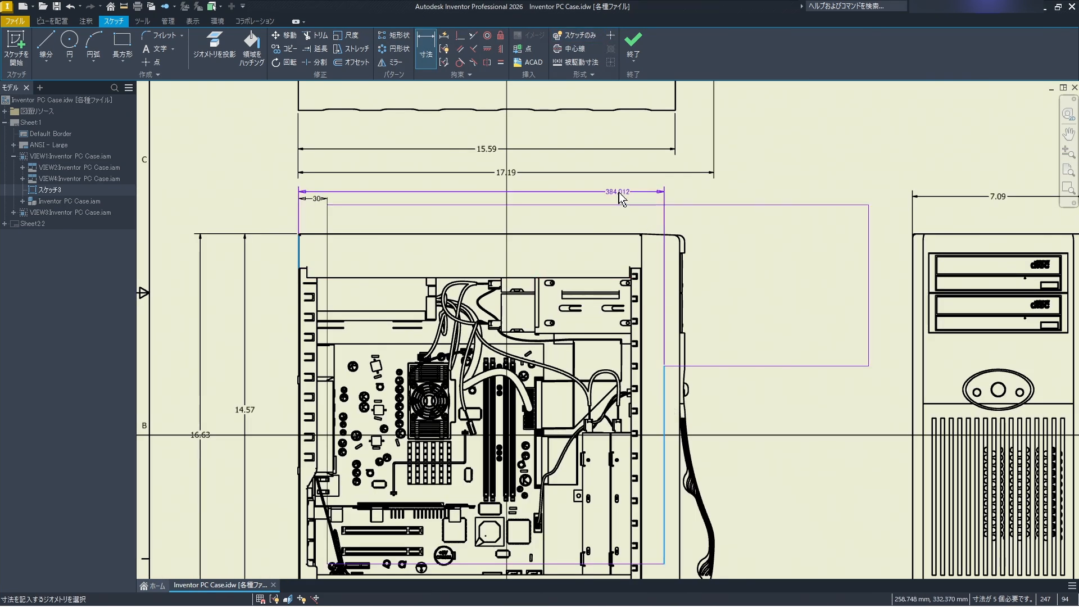
{"action": "left_click", "coordinate": [618, 194]}
{"action": "type", "text": "380"}
{"action": "key", "text": "Return"}
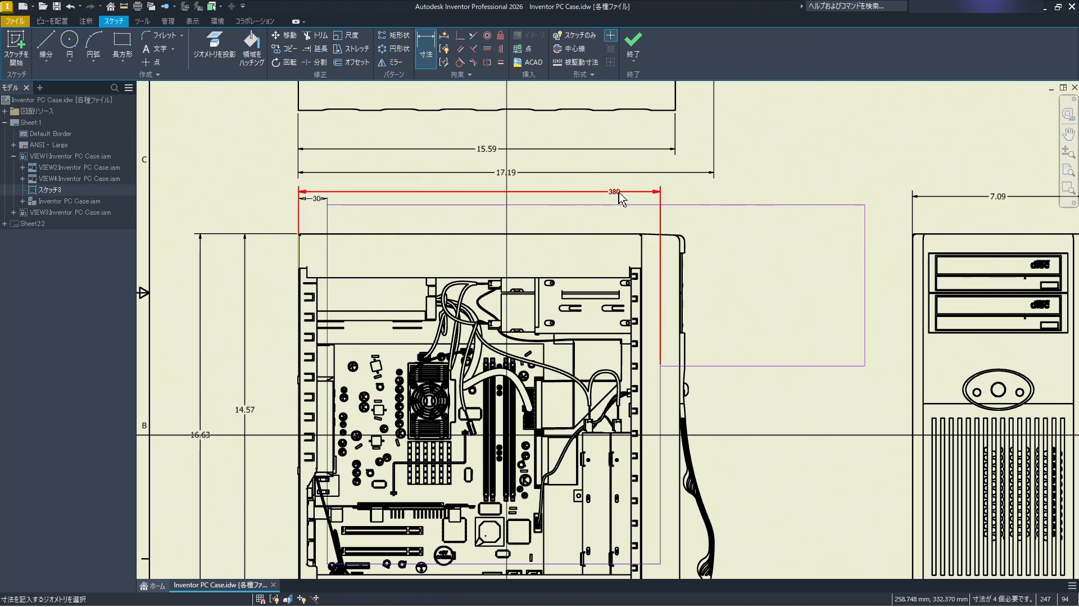
- Dimension the profile's horizontal step edge 170 mm below the top edge of the case
{"action": "scroll", "coordinate": [755, 373], "scroll_direction": "up", "scroll_amount": 1}
{"action": "left_click", "coordinate": [747, 365]}
{"action": "left_click", "coordinate": [730, 292]}
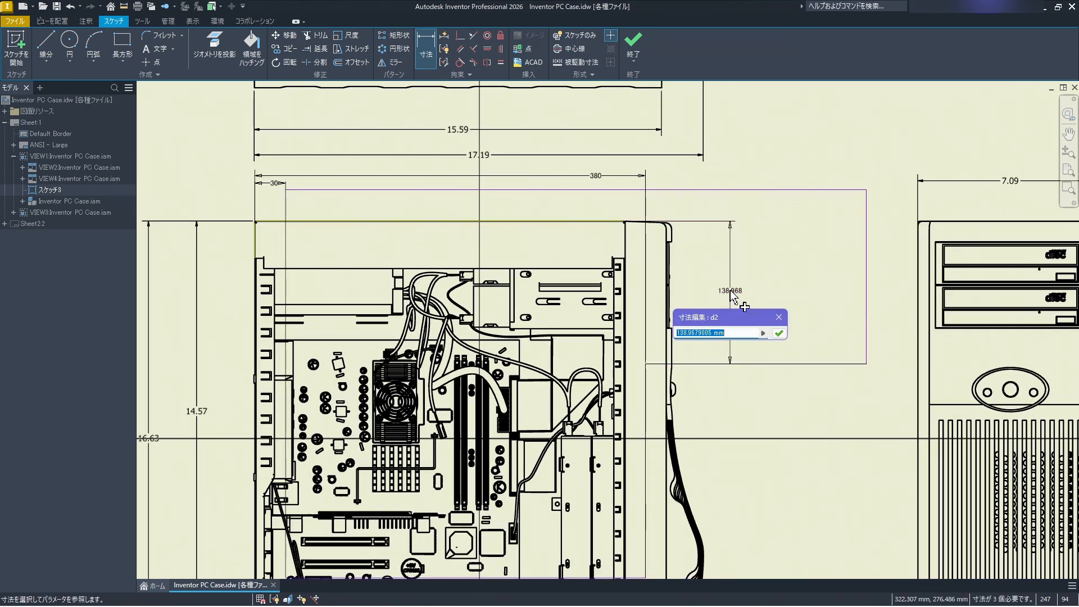
{"action": "type", "text": "170"}
{"action": "key", "text": "Return"}
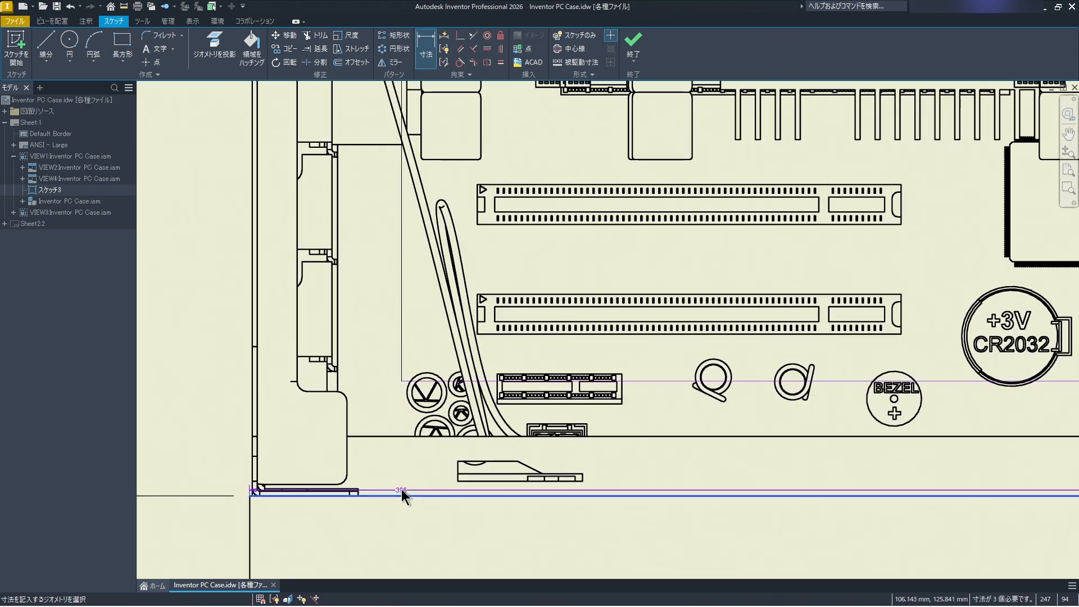
- Dimension the profile's bottom edge 20 mm above the bottom line of the case body and finish the sketch
{"action": "left_click", "coordinate": [403, 495]}
{"action": "left_click", "coordinate": [417, 384]}
{"action": "left_click", "coordinate": [175, 415]}
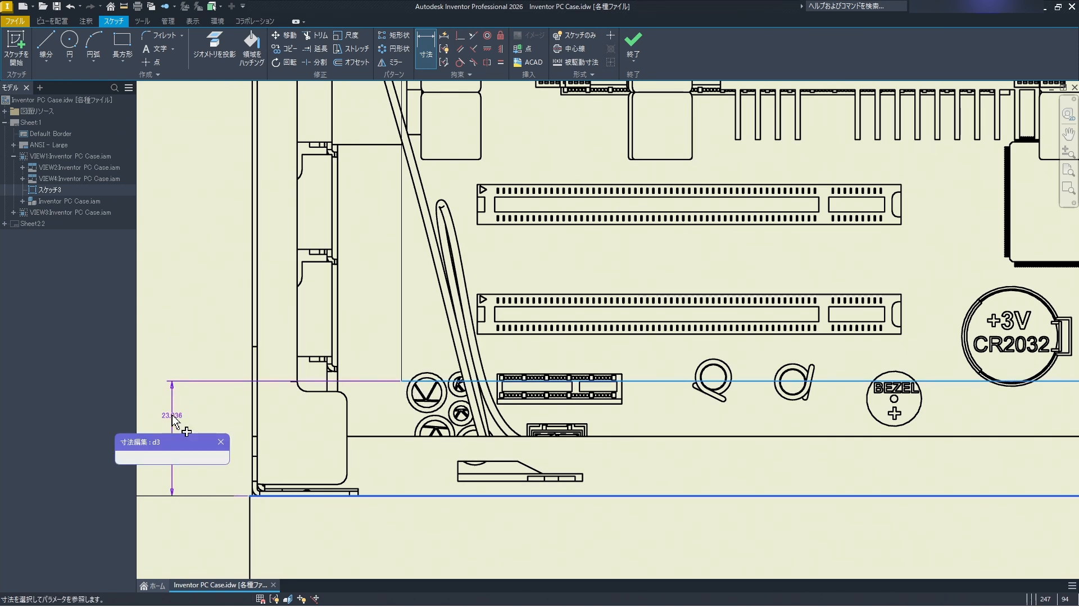
{"action": "type", "text": "20"}
{"action": "key", "text": "Return"}
{"action": "scroll", "coordinate": [224, 332], "scroll_direction": "down", "scroll_amount": 5}
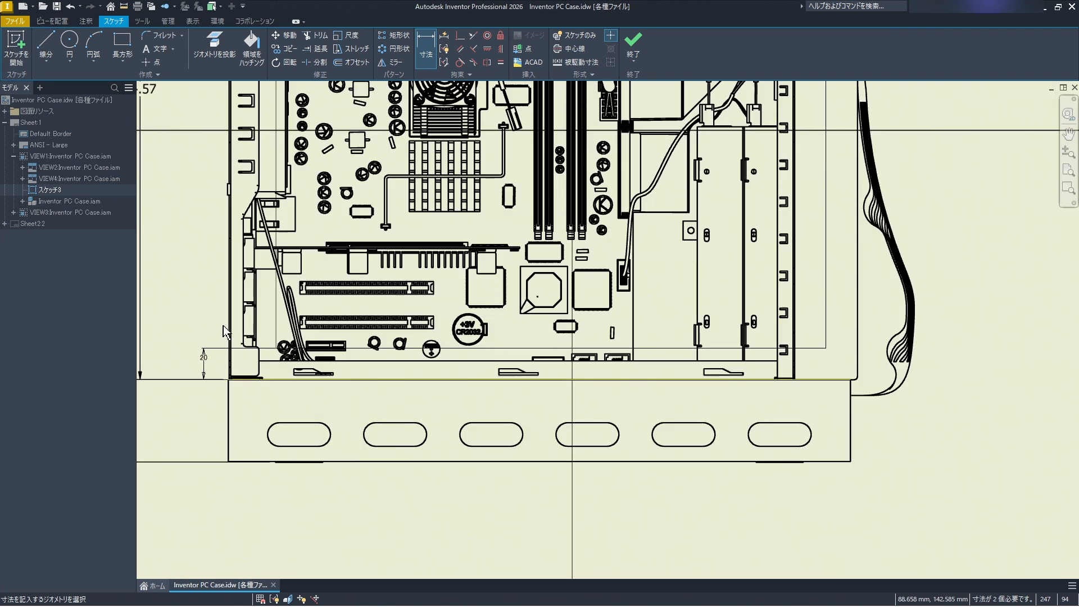
{"action": "scroll", "coordinate": [225, 332], "scroll_direction": "down", "scroll_amount": 3}
{"action": "left_click", "coordinate": [633, 45]}
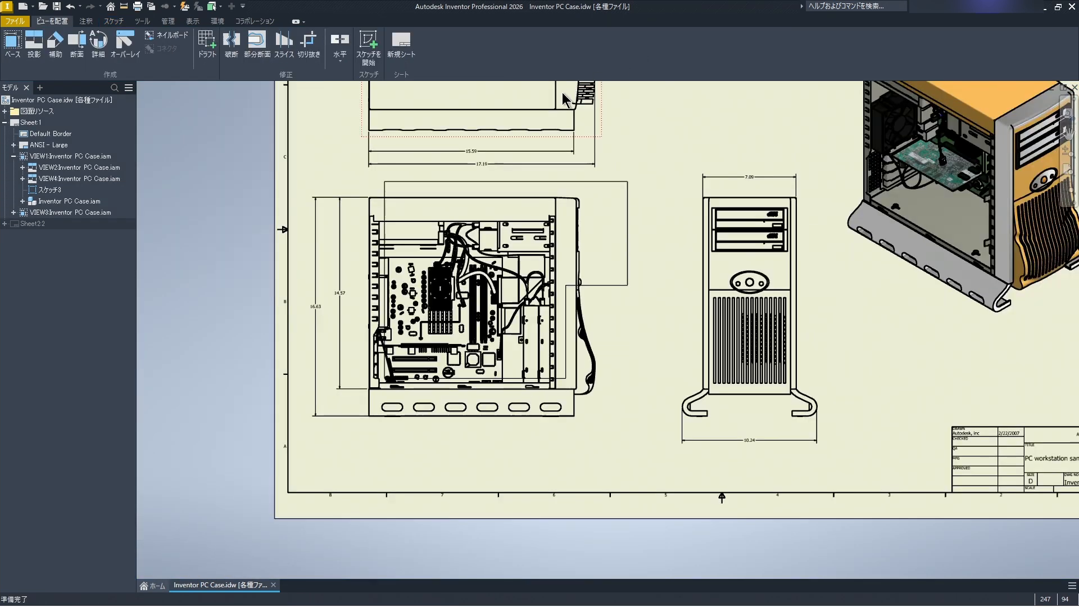
- Start a sketch on the top view and draw an open stepped line of three segments across the case
{"action": "middle_click_drag", "start_coordinate": [554, 114], "coordinate": [467, 410]}
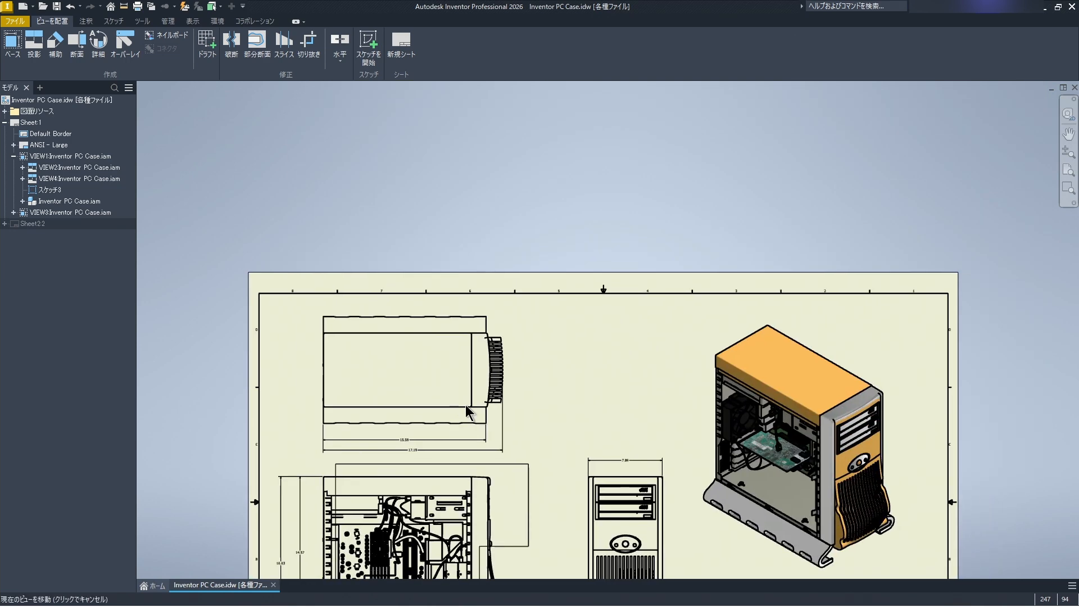
{"action": "scroll", "coordinate": [373, 393], "scroll_direction": "up", "scroll_amount": 2}
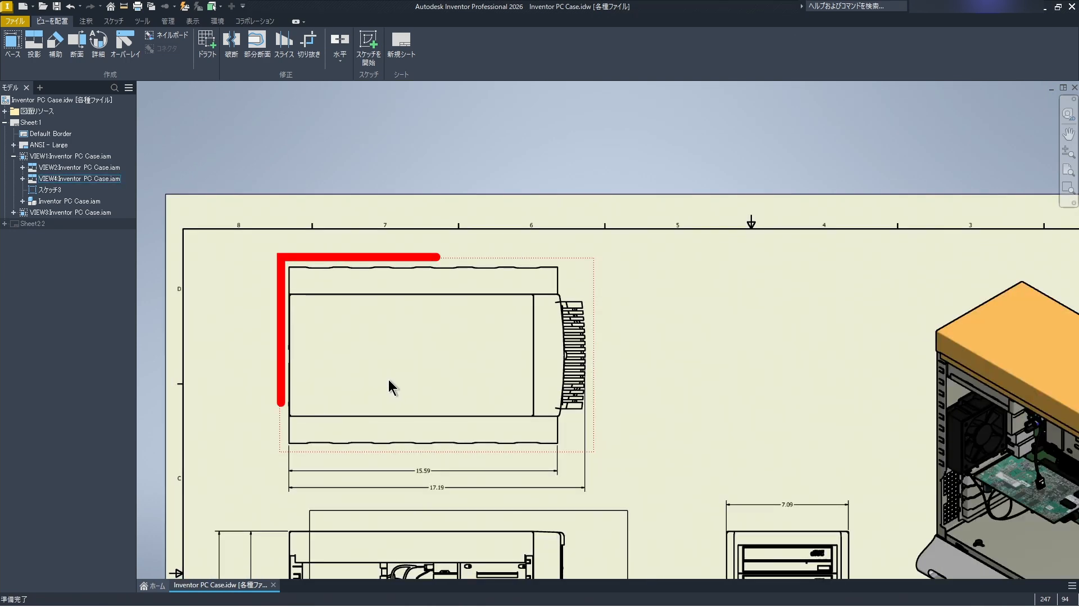
{"action": "scroll", "coordinate": [389, 380], "scroll_direction": "up", "scroll_amount": 2}
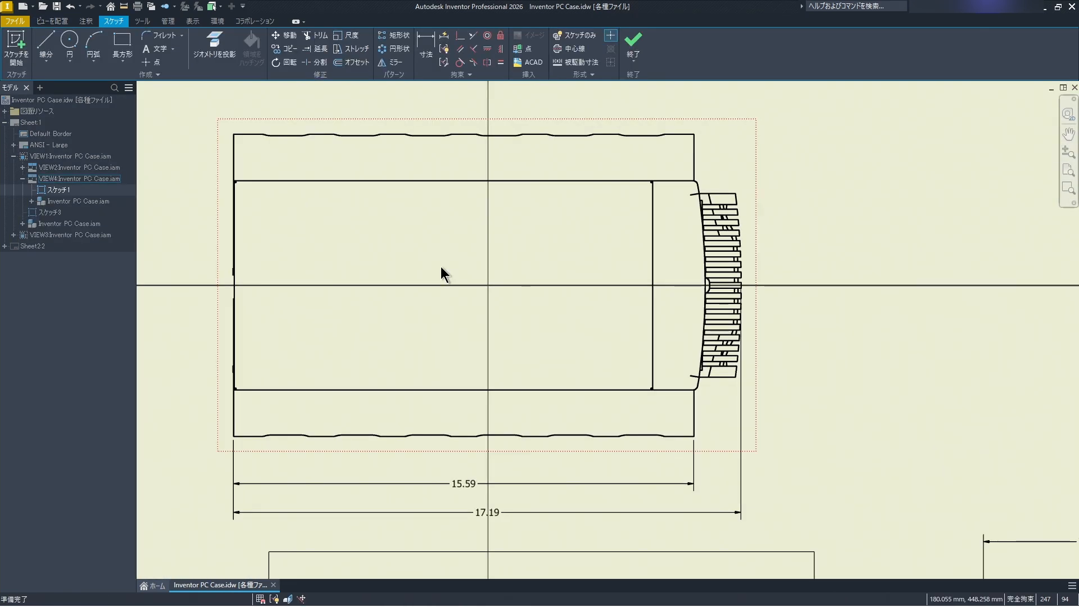
{"action": "scroll", "coordinate": [440, 266], "scroll_direction": "down", "scroll_amount": 1}
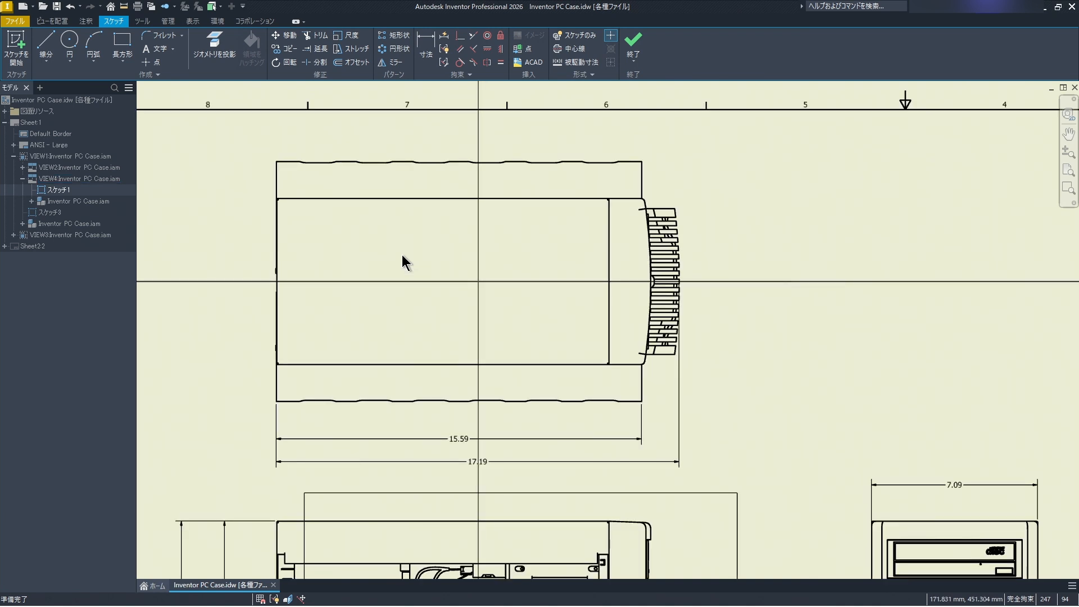
{"action": "left_click", "coordinate": [46, 45]}
{"action": "left_click", "coordinate": [197, 314]}
{"action": "left_click", "coordinate": [421, 315]}
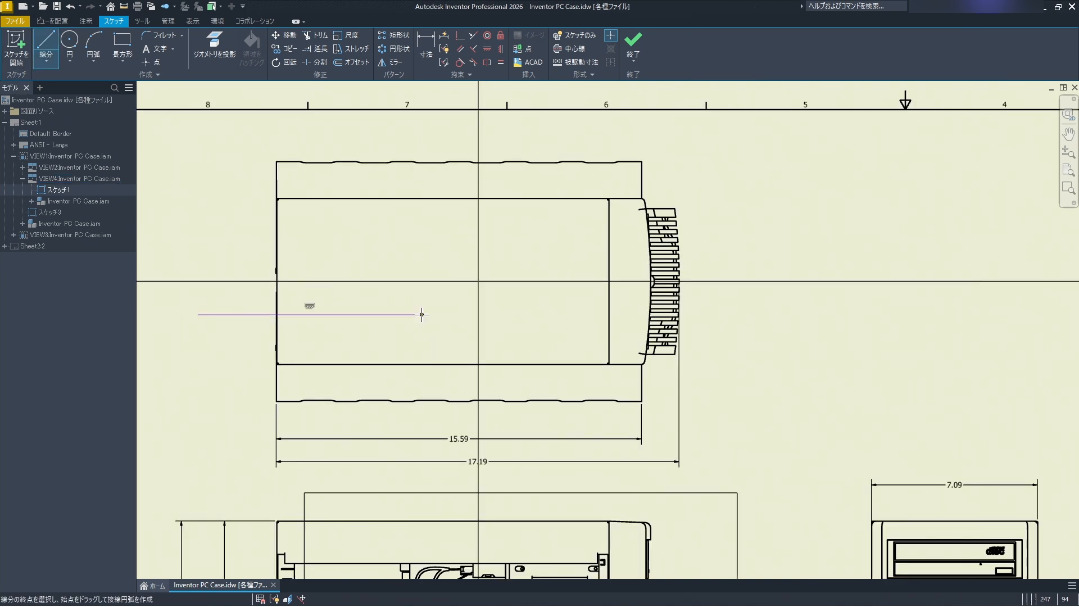
{"action": "left_click", "coordinate": [422, 241]}
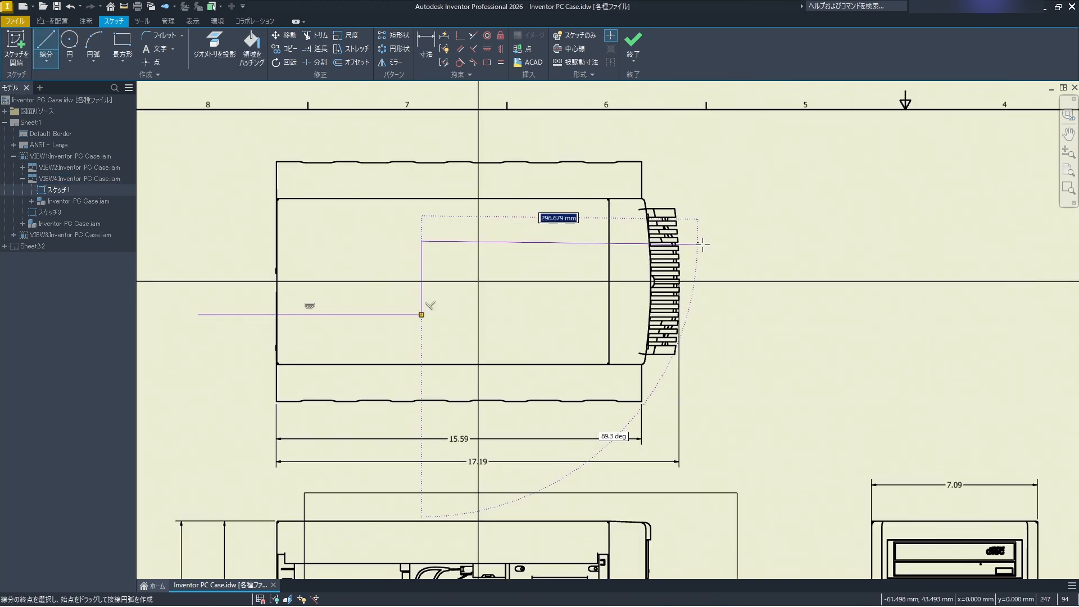
{"action": "right_click", "coordinate": [728, 240]}
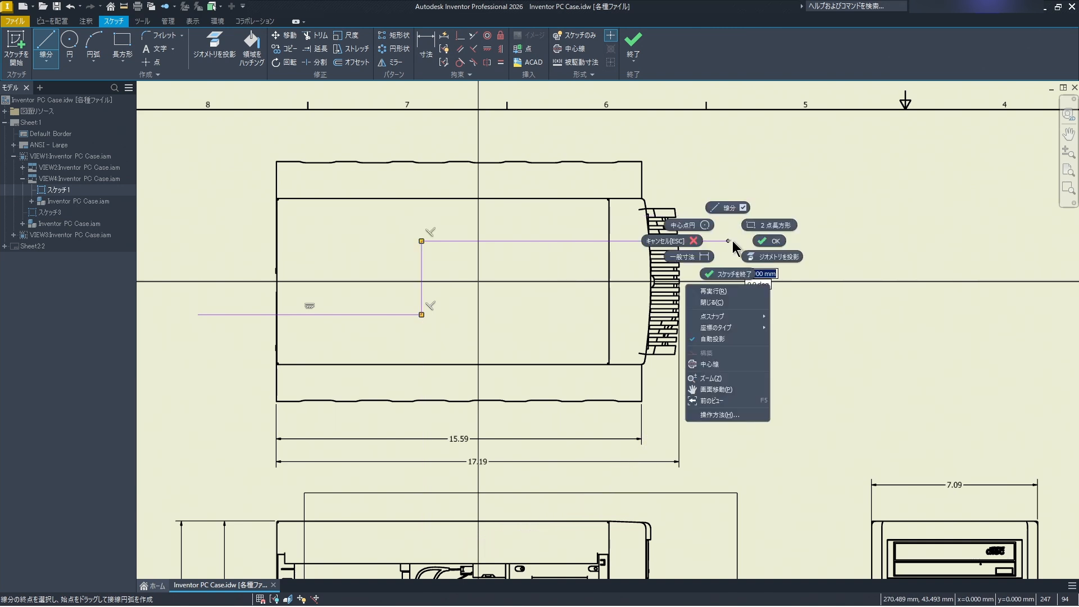
{"action": "left_click", "coordinate": [767, 241]}
- Dimension the stepped line's lower horizontal segment 15 mm from the lower long edge of the case top
{"action": "scroll", "coordinate": [564, 214], "scroll_direction": "up", "scroll_amount": 2}
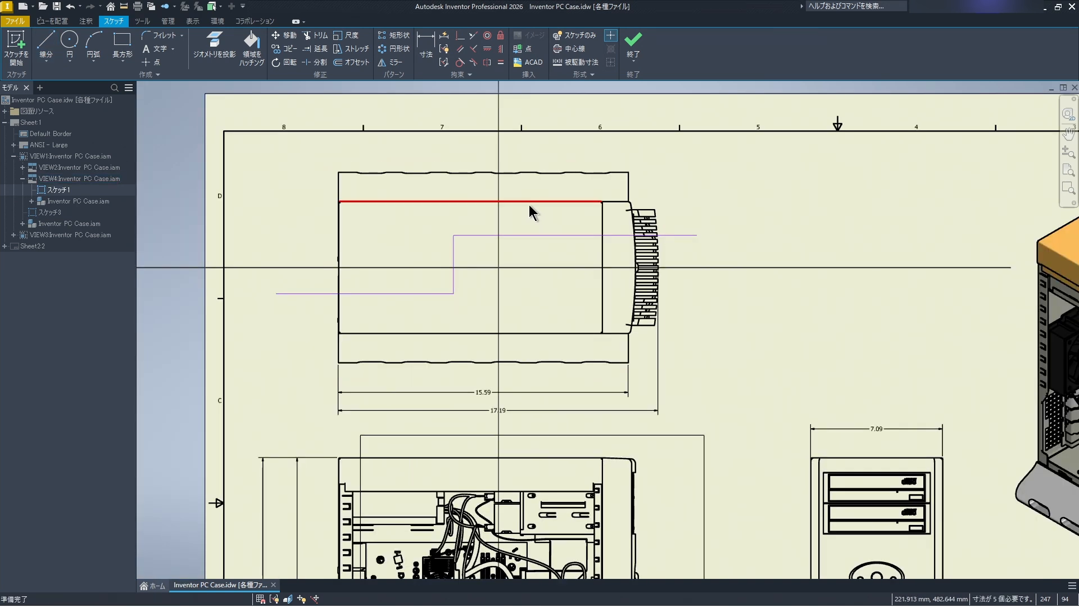
{"action": "key", "text": "d"}
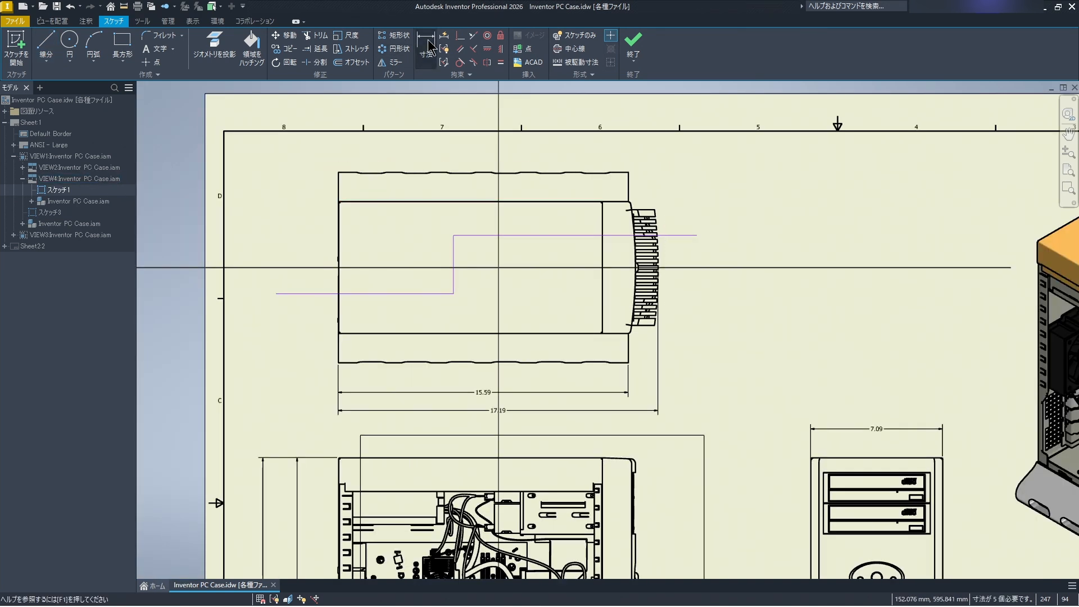
{"action": "left_click", "coordinate": [390, 333]}
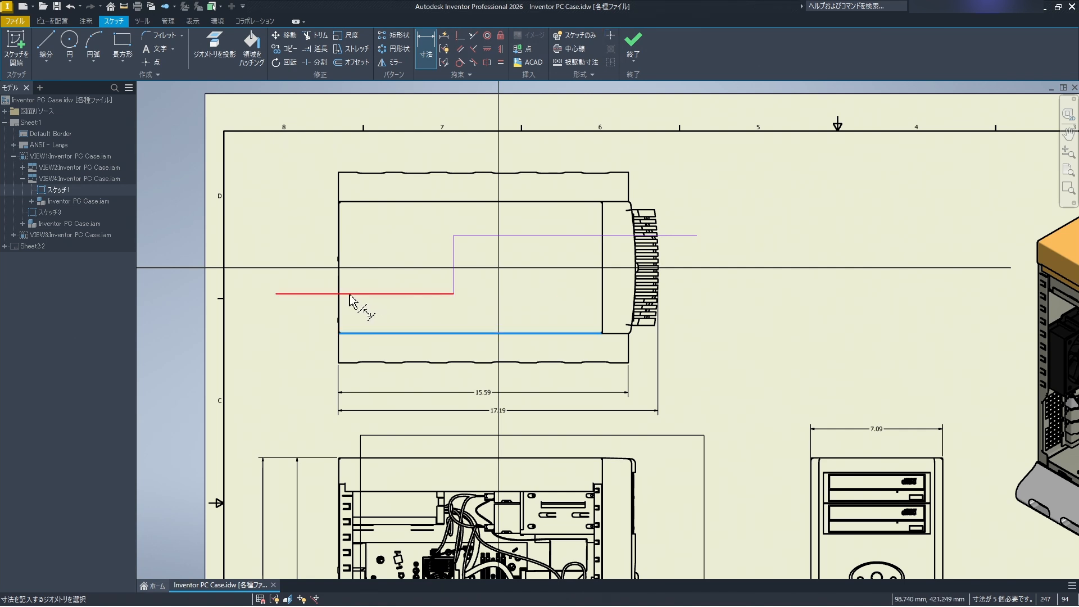
{"action": "left_click", "coordinate": [350, 294]}
{"action": "left_click", "coordinate": [266, 307]}
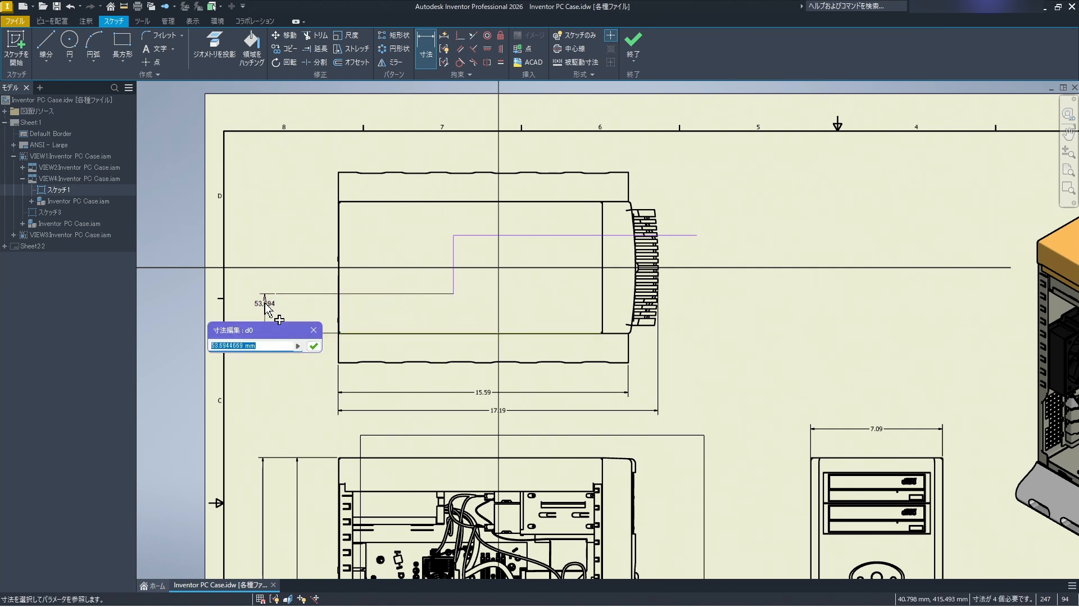
{"action": "type", "text": "15"}
{"action": "key", "text": "Return"}
- Dimension the stepped line's vertical segment 160 mm from the case's rear edge in the top view
{"action": "scroll", "coordinate": [338, 306], "scroll_direction": "up", "scroll_amount": 6}
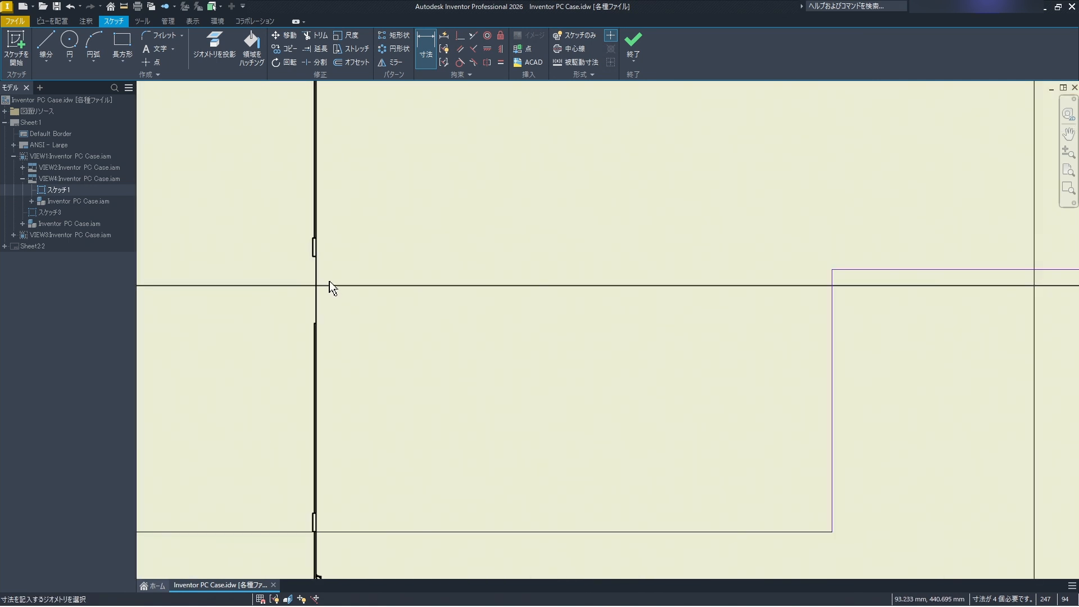
{"action": "left_click", "coordinate": [316, 281]}
{"action": "scroll", "coordinate": [318, 281], "scroll_direction": "down", "scroll_amount": 3}
{"action": "left_click", "coordinate": [545, 284]}
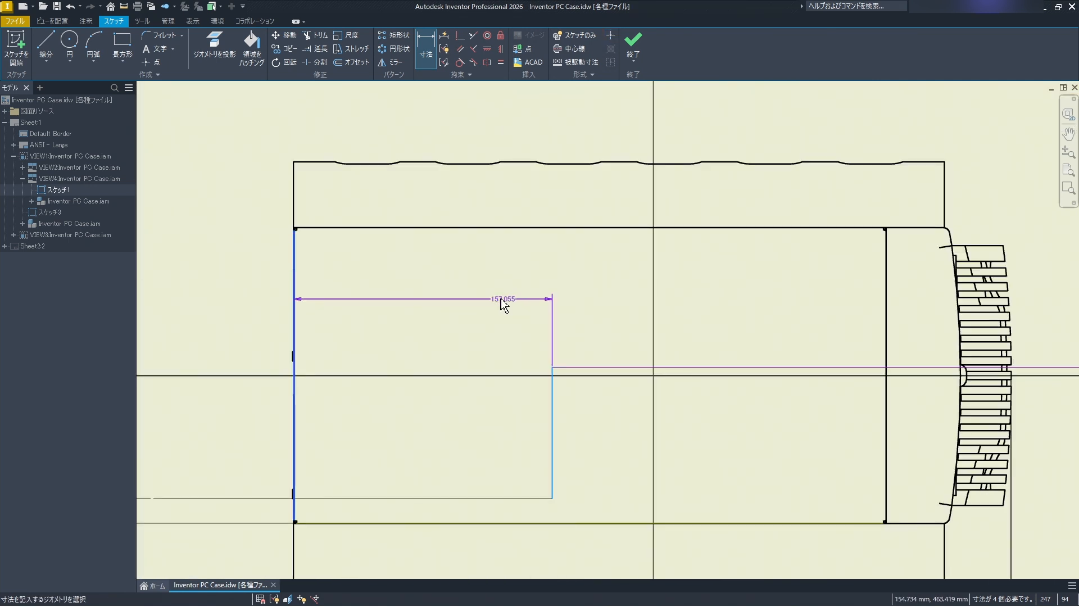
{"action": "left_click", "coordinate": [447, 288]}
{"action": "type", "text": "16"}
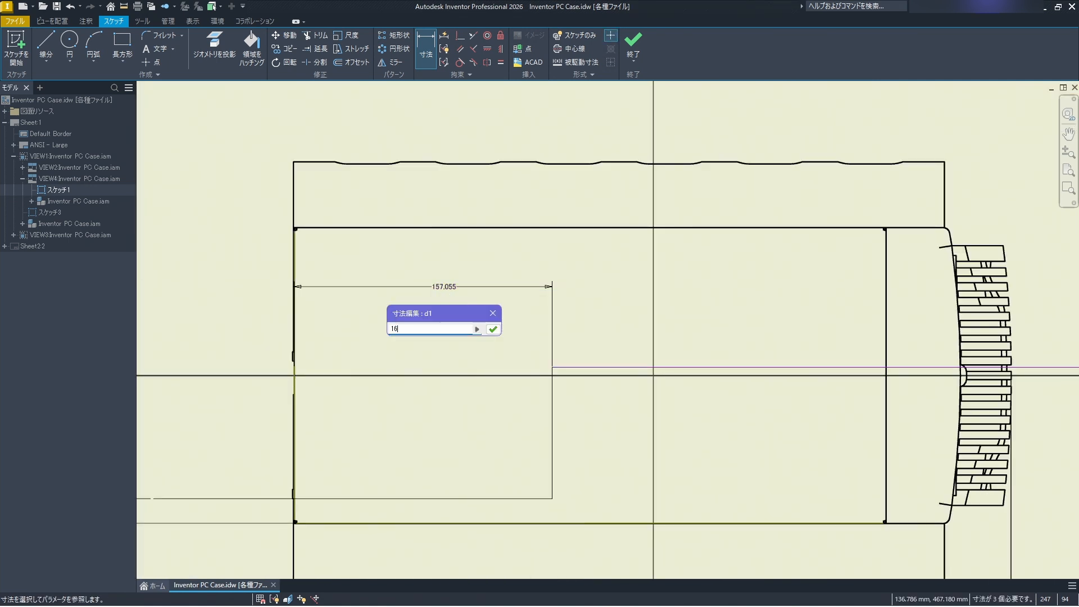
{"action": "key", "text": "Return"}
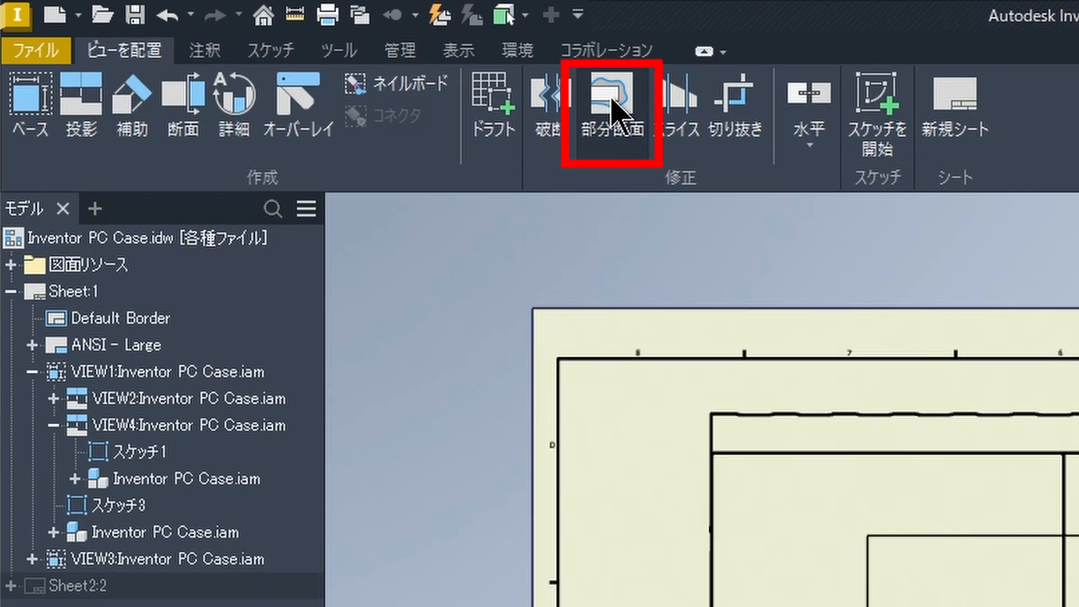
- Create a break-out section (部分断面) of the side view from the stepped profile, with depth set to the top-view sketch (スケッチへ)
{"action": "left_click", "coordinate": [613, 107]}
{"action": "scroll", "coordinate": [490, 292], "scroll_direction": "up", "scroll_amount": 3}
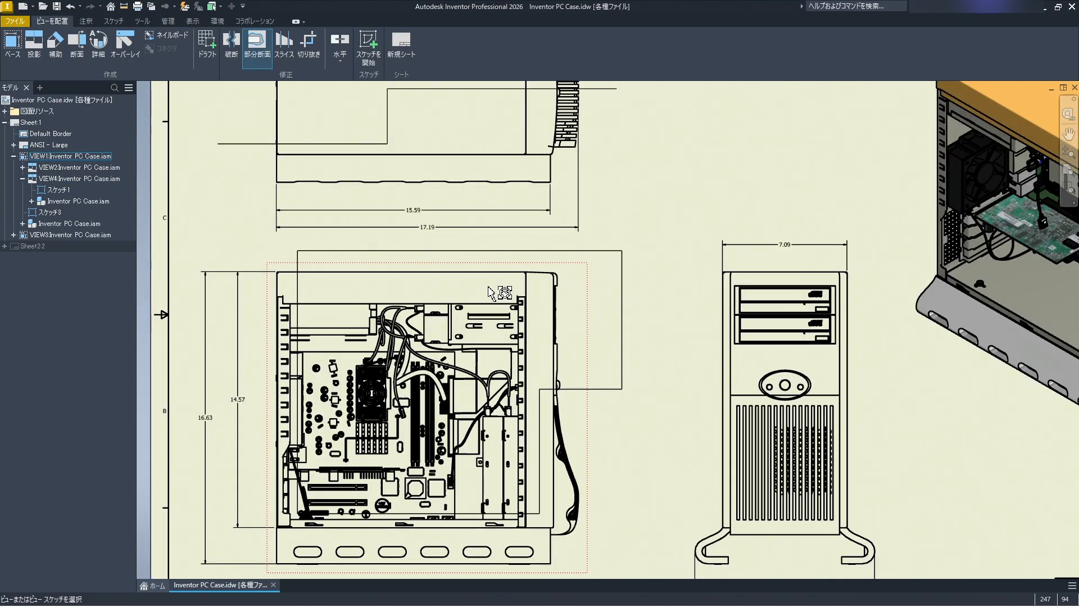
{"action": "left_click", "coordinate": [489, 290]}
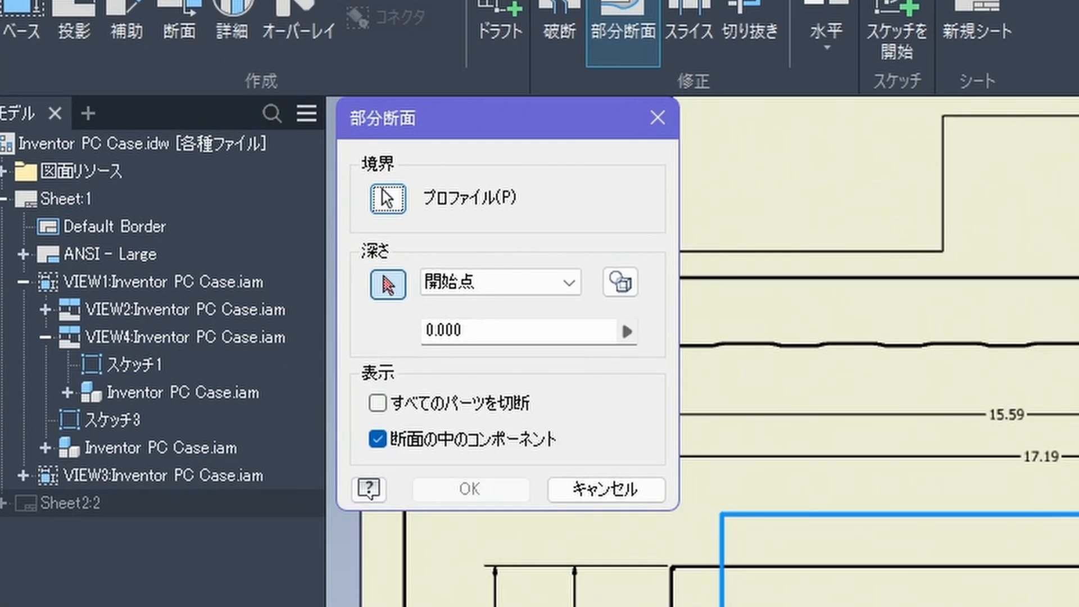
{"action": "left_click", "coordinate": [222, 156]}
{"action": "left_click", "coordinate": [530, 323]}
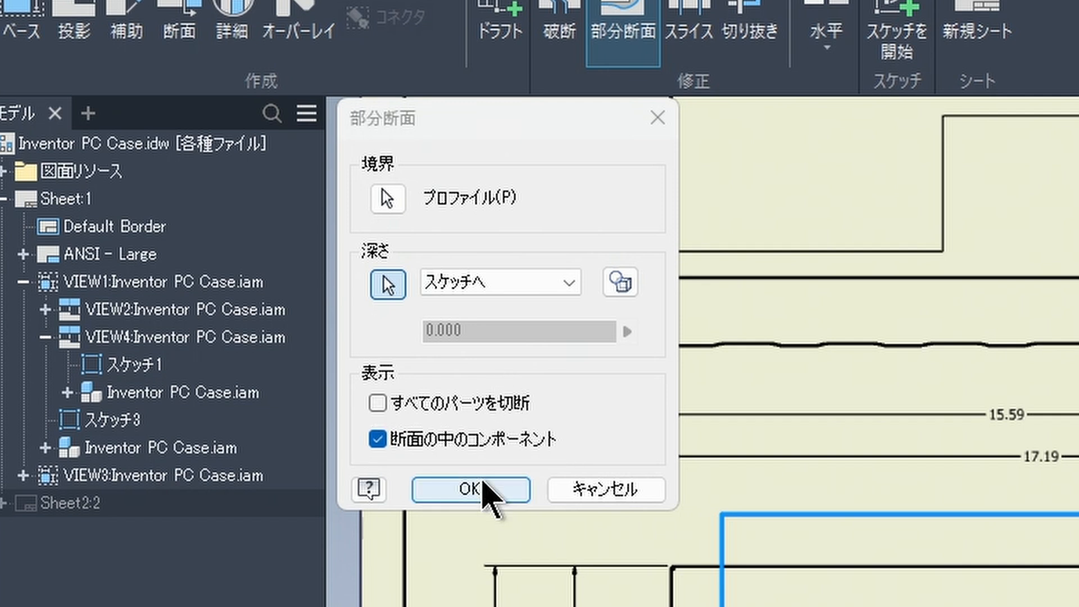
{"action": "left_click", "coordinate": [479, 489]}
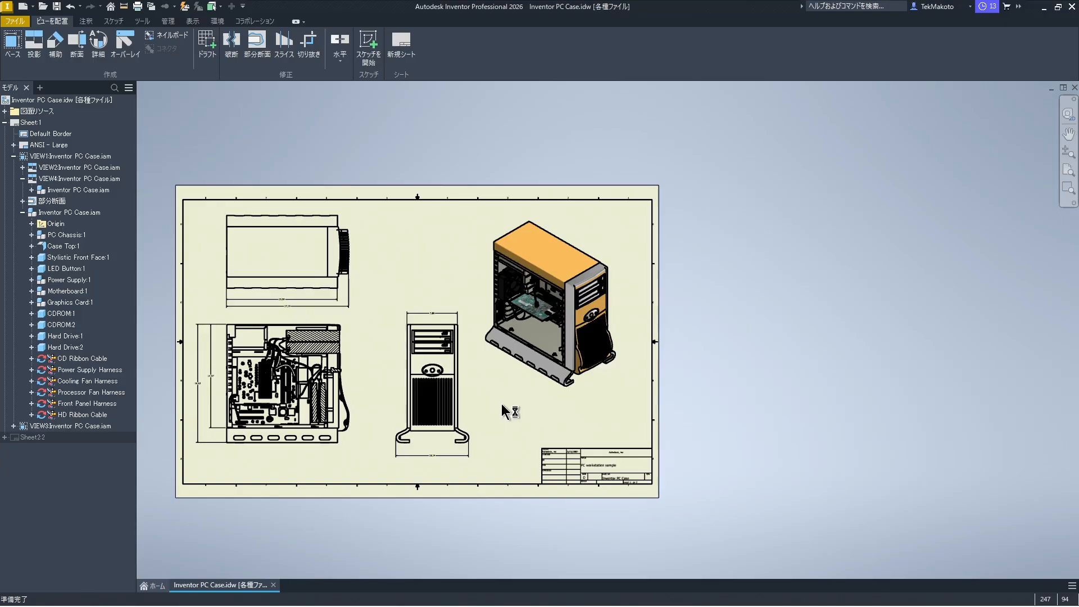
- Move the shaded isometric view off the sheet into the empty area beside the title block
{"action": "left_click_drag", "start_coordinate": [525, 391], "coordinate": [813, 429]}
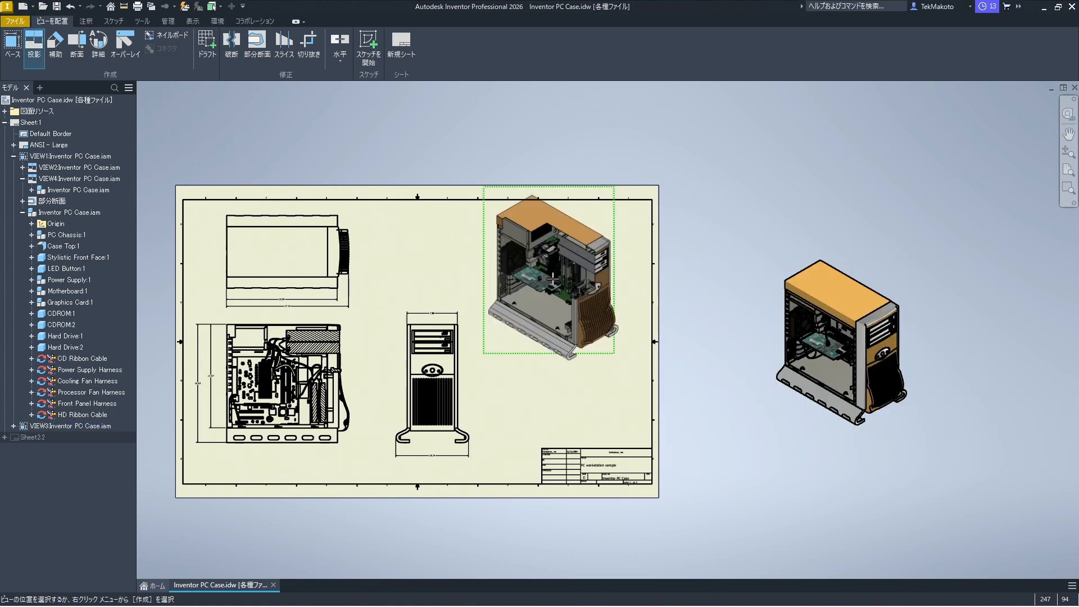
- Place a projected isometric view of the sectioned side view on the sheet and shift it slightly downward
{"action": "left_click_drag", "start_coordinate": [517, 353], "coordinate": [514, 398]}
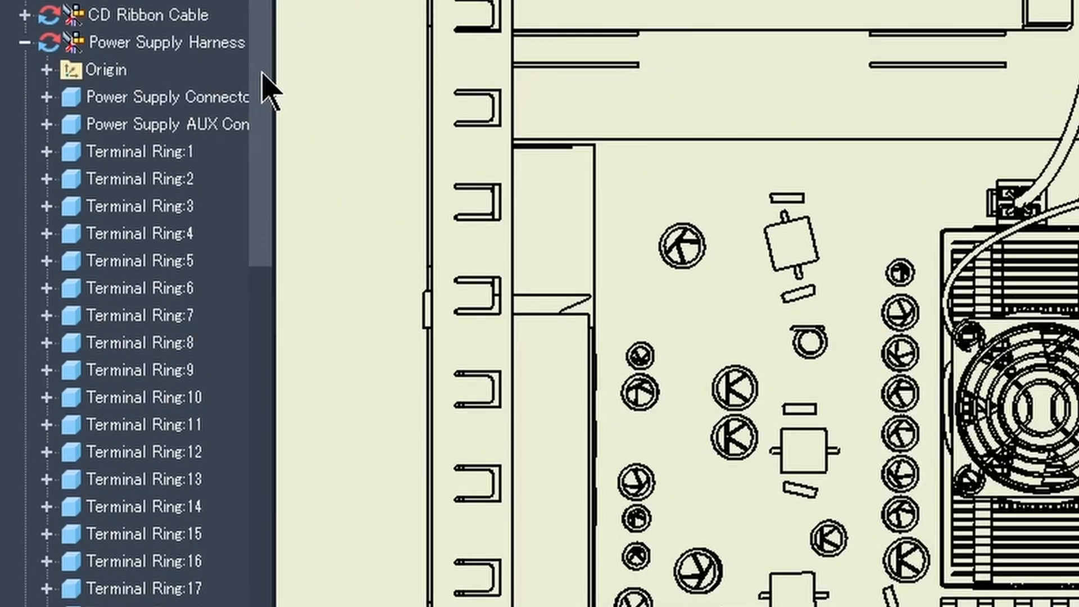
- Set the section participation (断面の構成要素) of the Power Supply Harness in the side view to none (なし)
{"action": "left_click", "coordinate": [230, 49]}
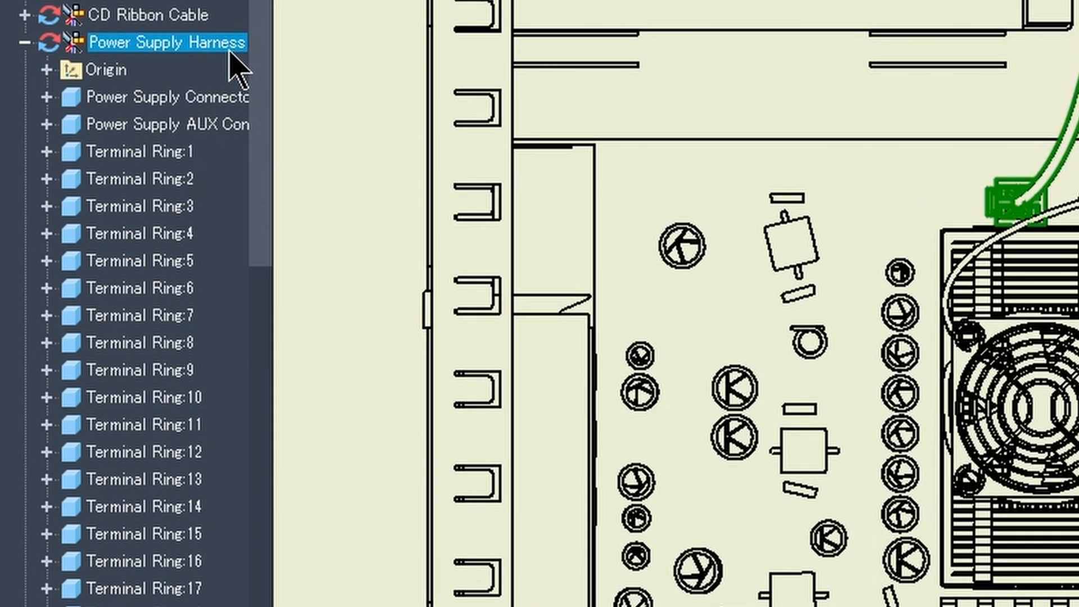
{"action": "right_click", "coordinate": [229, 49]}
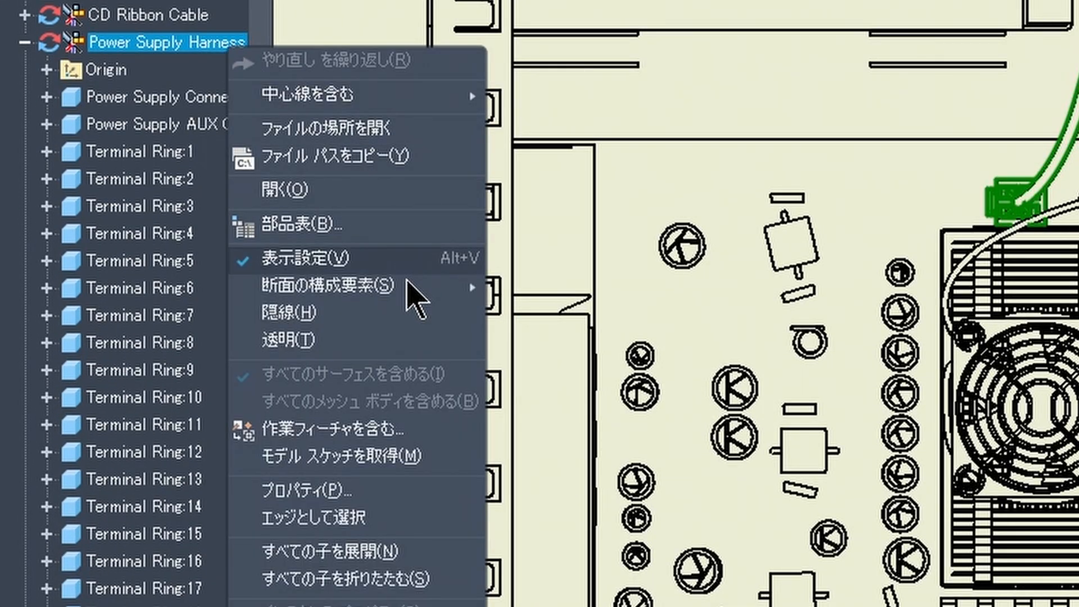
{"action": "mouse_move", "coordinate": [409, 285]}
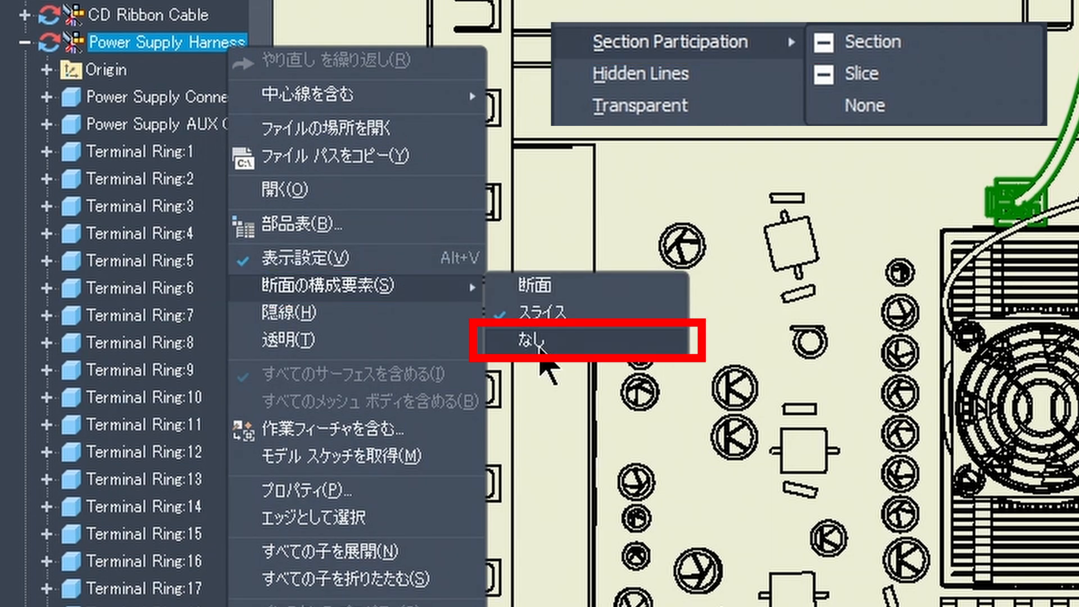
{"action": "left_click", "coordinate": [531, 341]}
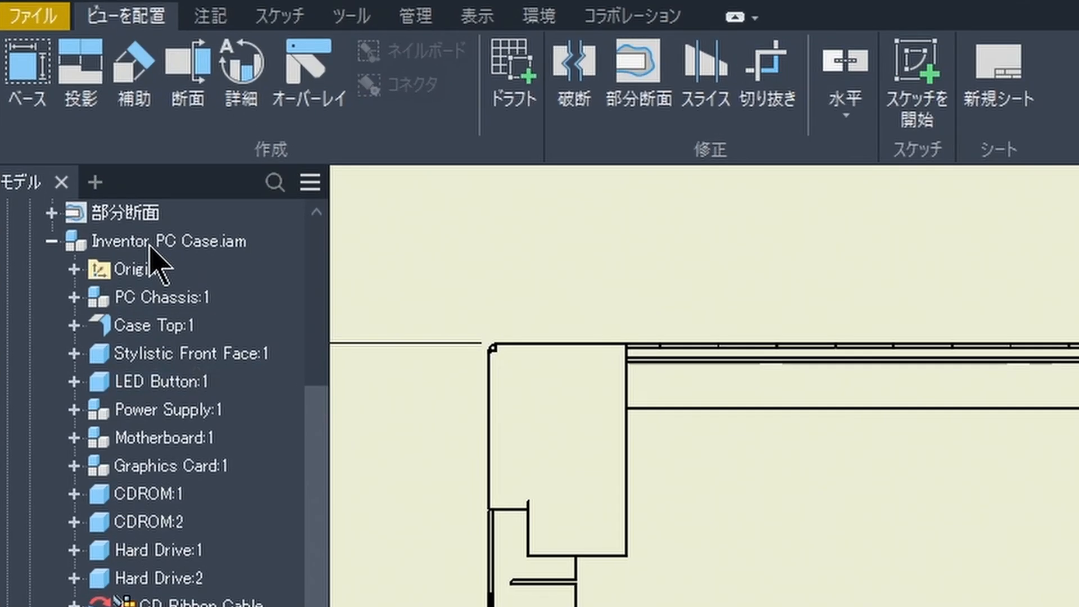
- Edit the side view's break-out section (部分断面) to enable the components-in-section option (断面の中のコンポーネント)
{"action": "double_click", "coordinate": [135, 215]}
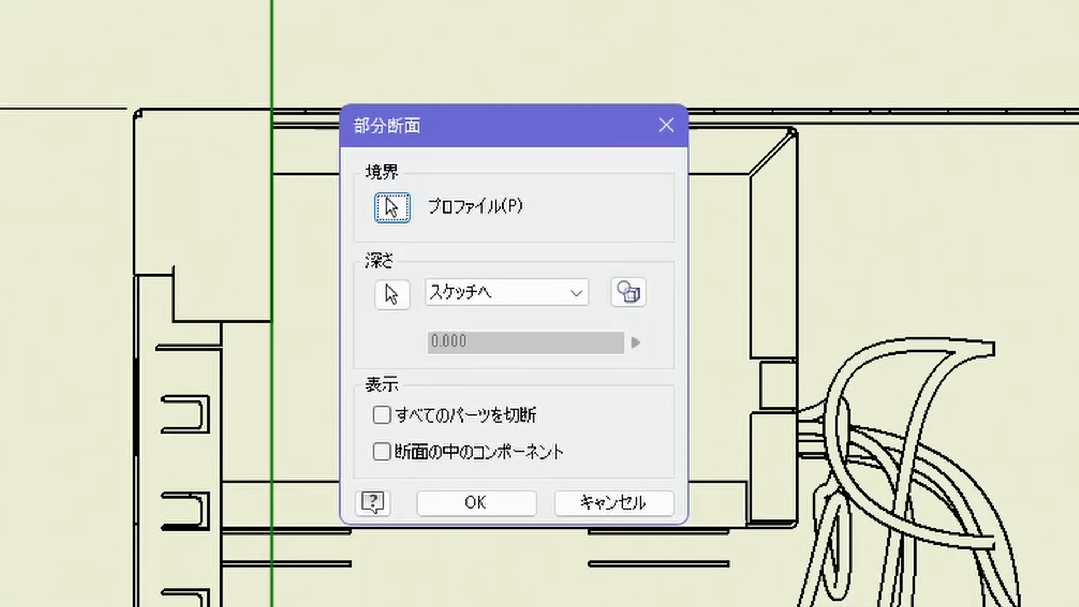
{"action": "left_click", "coordinate": [536, 464]}
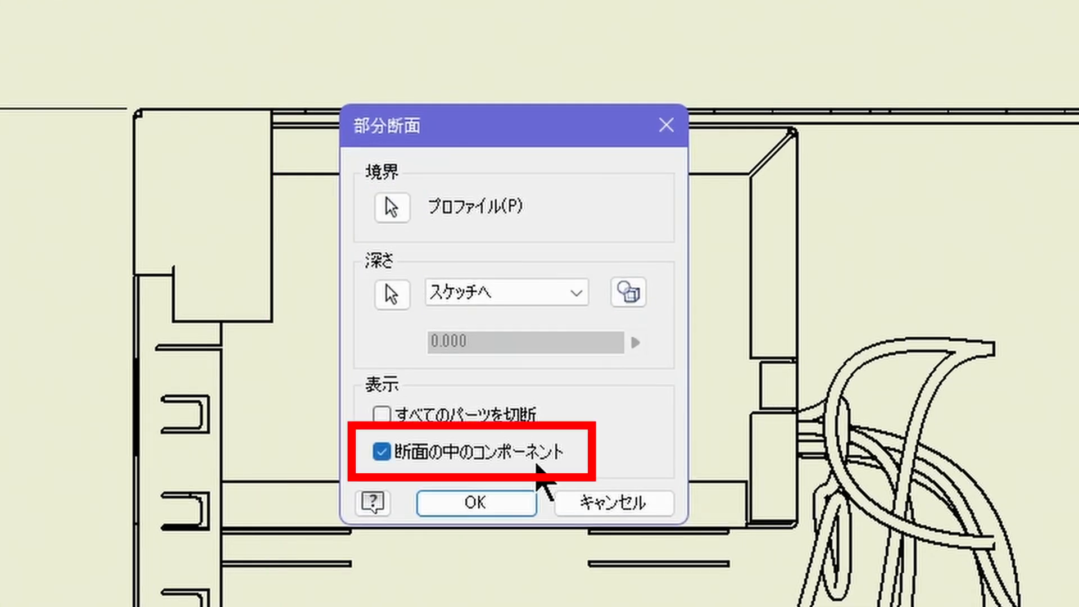
{"action": "left_click", "coordinate": [476, 502]}
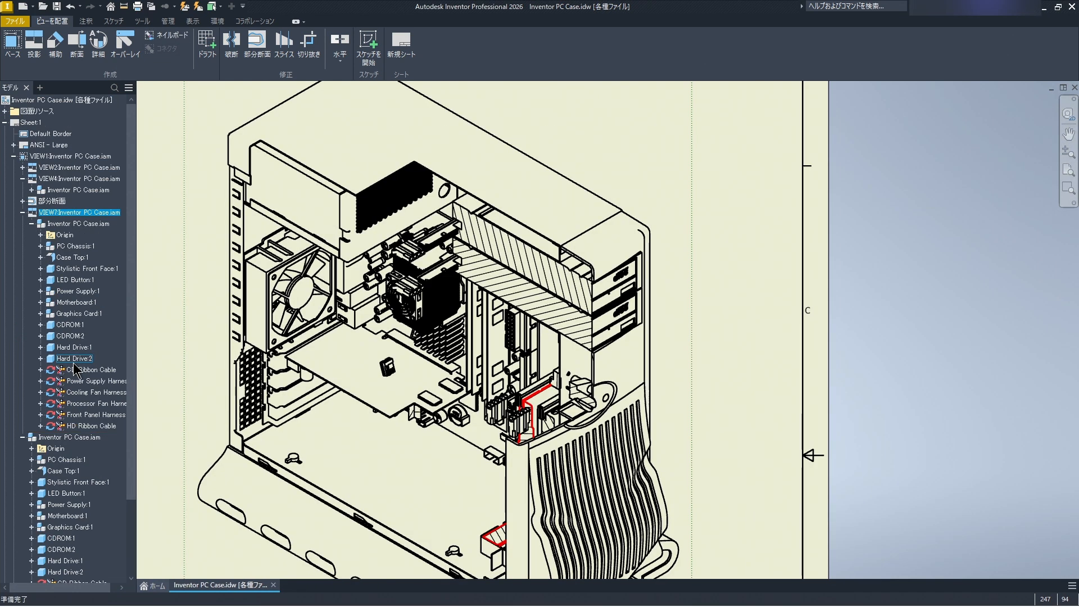
- Set section participation to none (なし) for all cables and harnesses, CD Ribbon Cable through HD Ribbon Cable, in the projected isometric view
{"action": "left_click", "coordinate": [90, 369]}
{"action": "left_click", "coordinate": [73, 426], "text": "shift"}
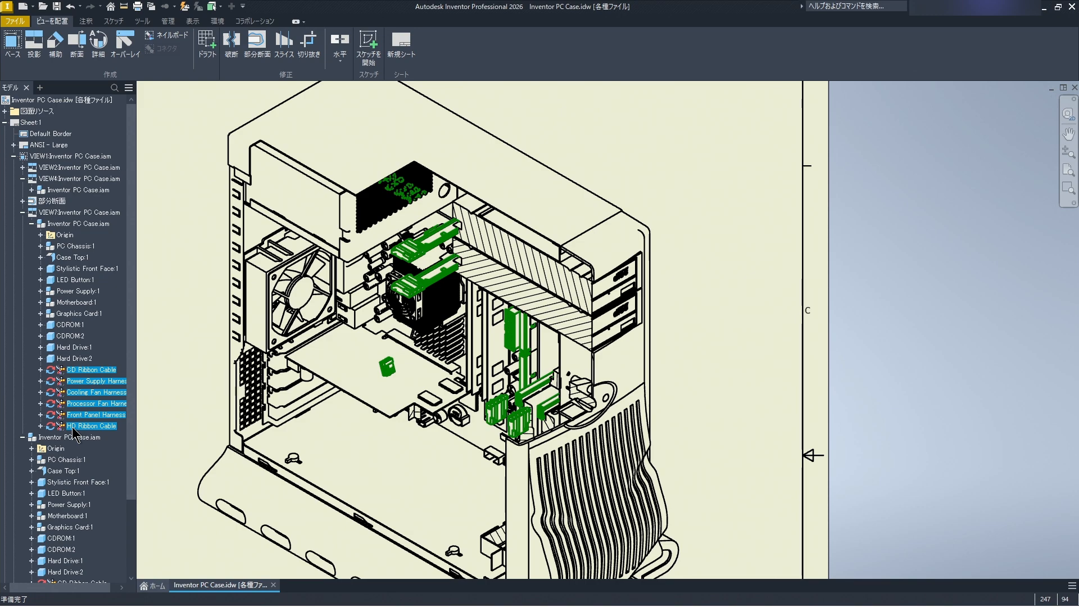
{"action": "right_click", "coordinate": [73, 430]}
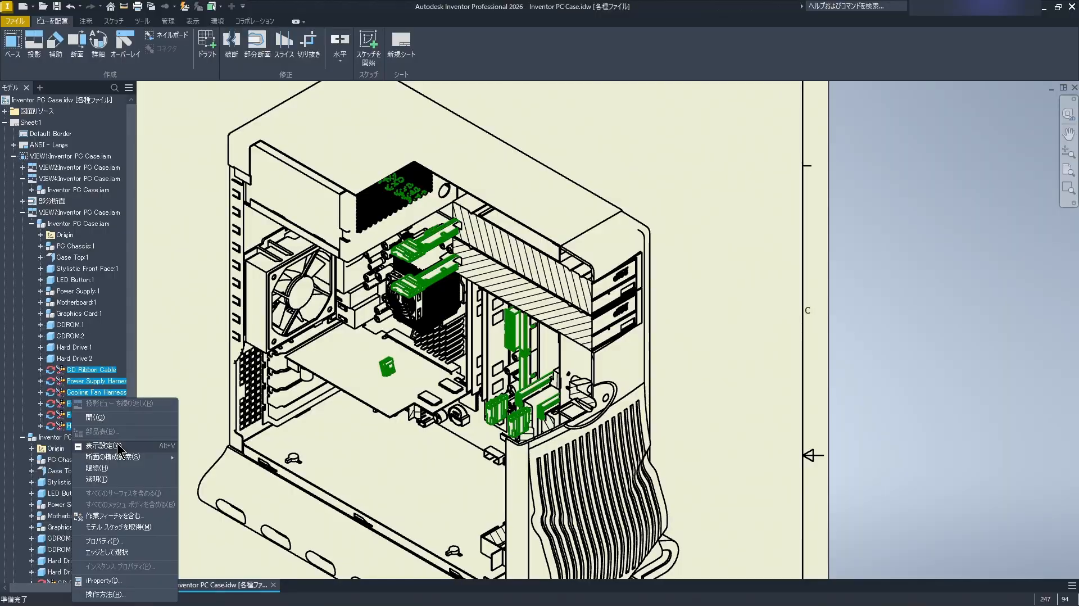
{"action": "left_click", "coordinate": [237, 338]}
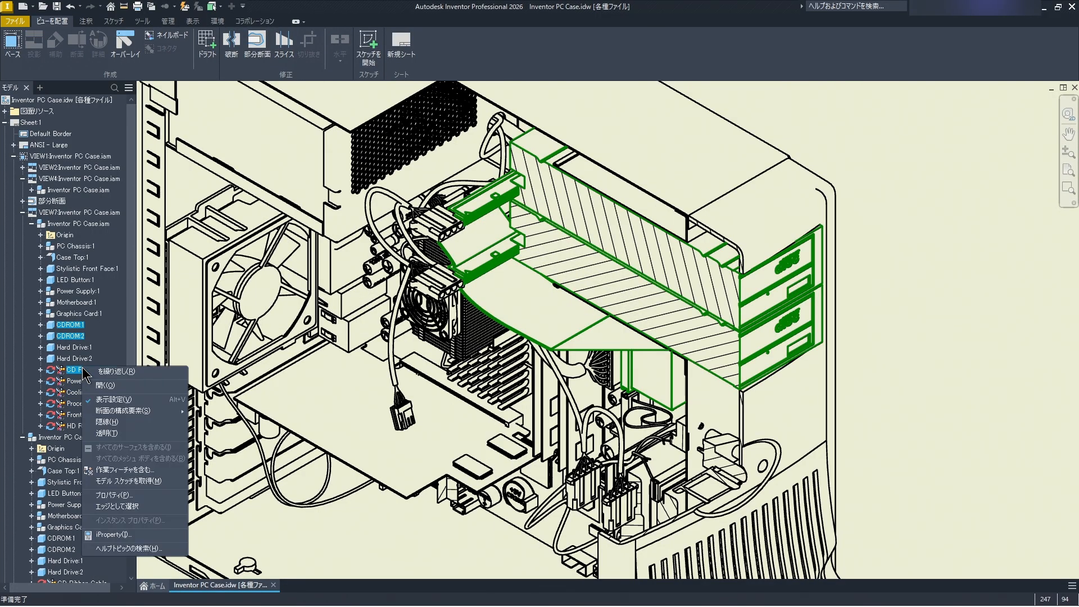
- Turn off the visibility (表示設定) of CDROM:1, CDROM:2 and the CD Ribbon Cable in the projected isometric view
{"action": "left_click", "coordinate": [112, 399]}
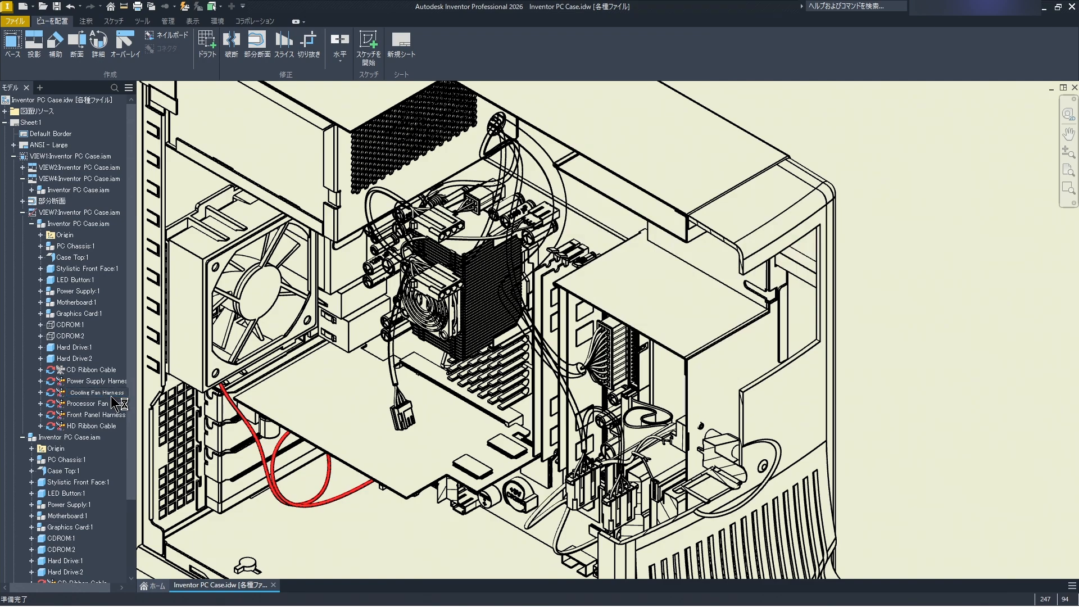